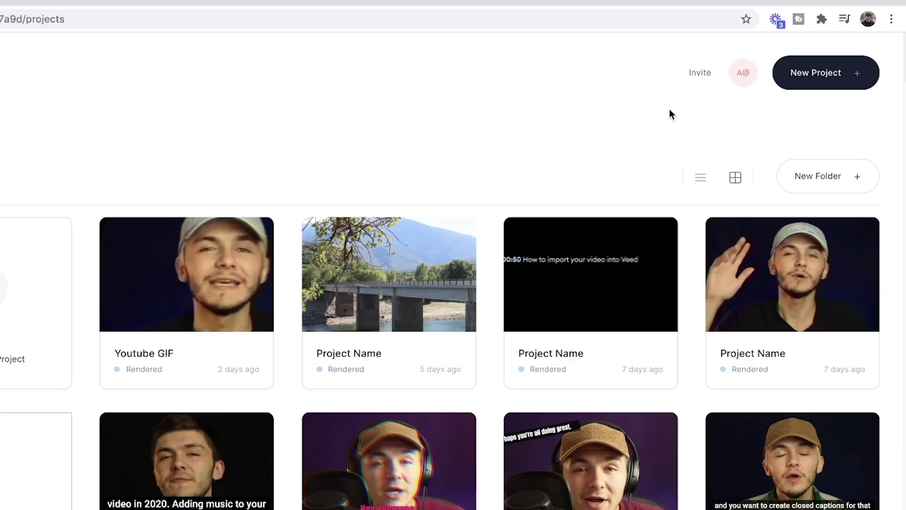
# Create a new project and upload Bridge Video.MP4 from the Downloads folder.
pyautogui.click(816, 72)
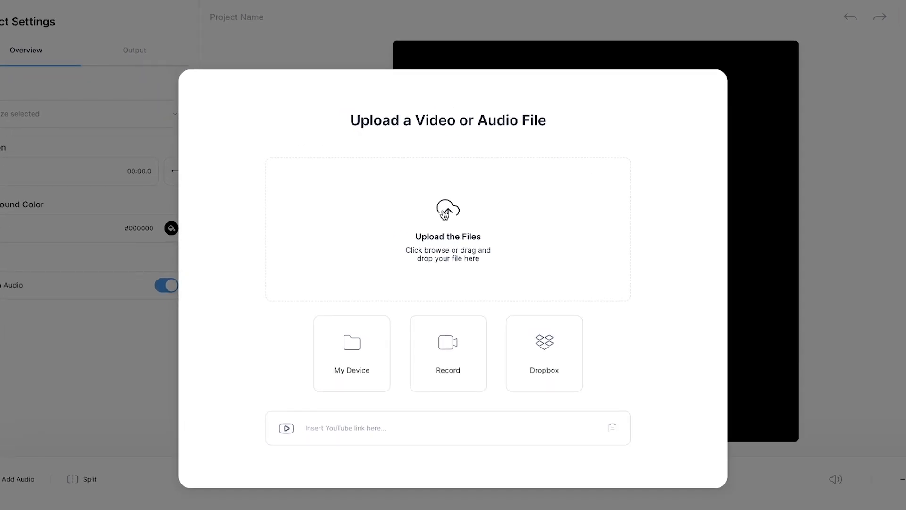
pyautogui.click(445, 213)
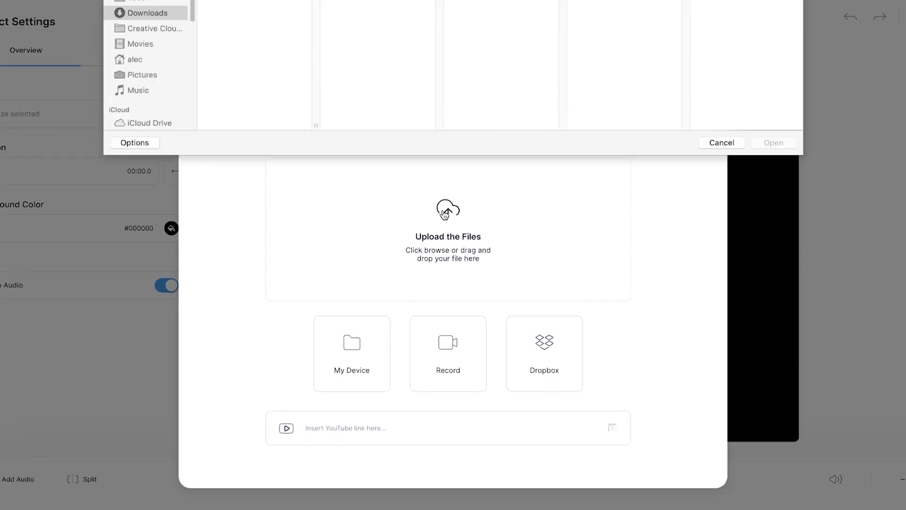
pyautogui.click(246, 66)
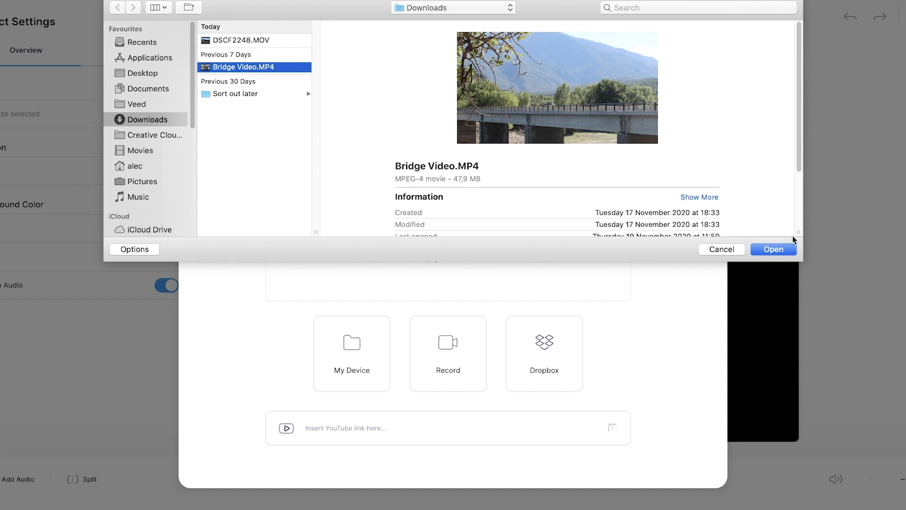
pyautogui.click(773, 250)
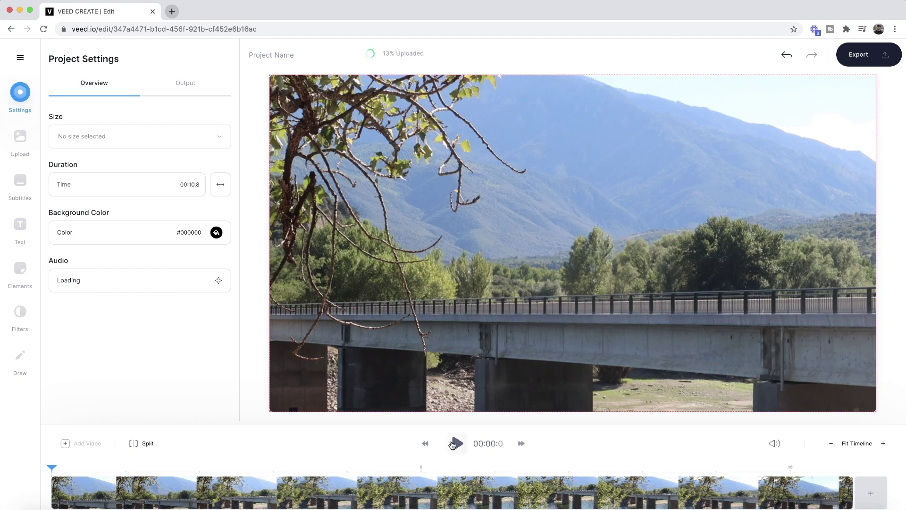
pyautogui.click(455, 443)
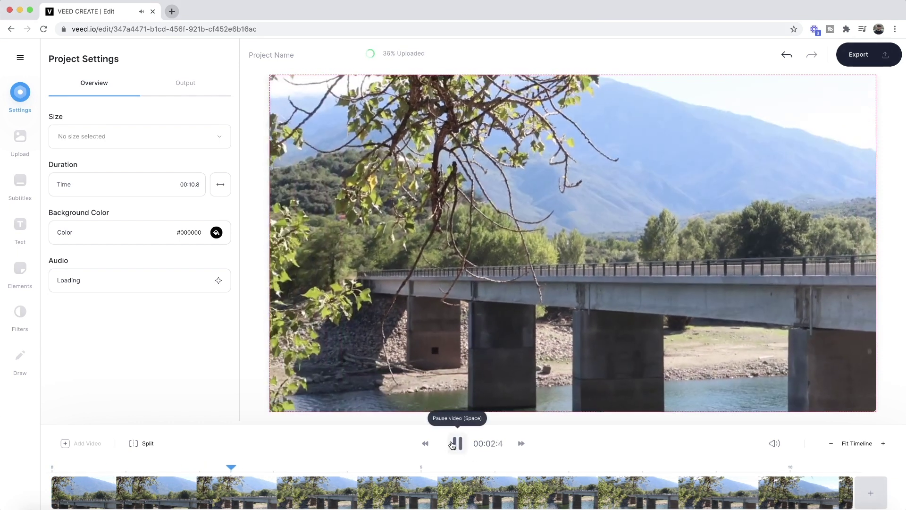
pyautogui.click(454, 444)
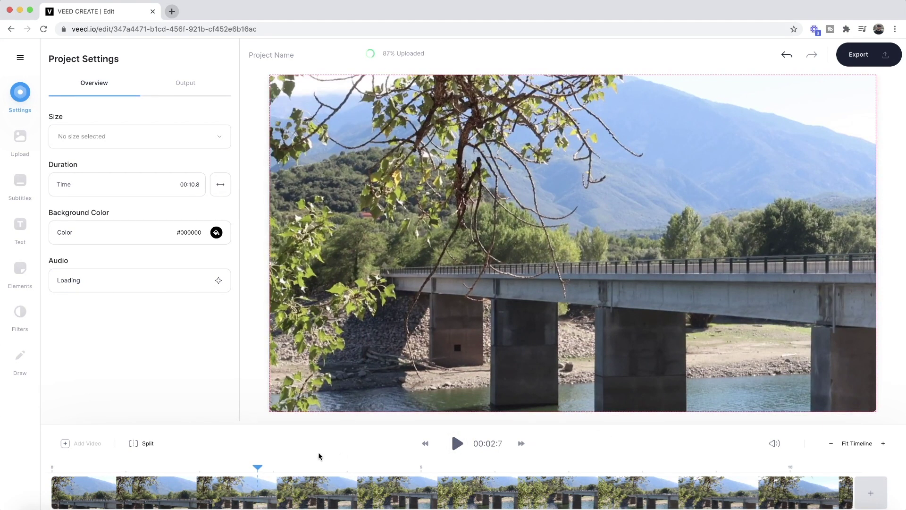
pyautogui.moveTo(258, 469); pyautogui.dragTo(303, 469)
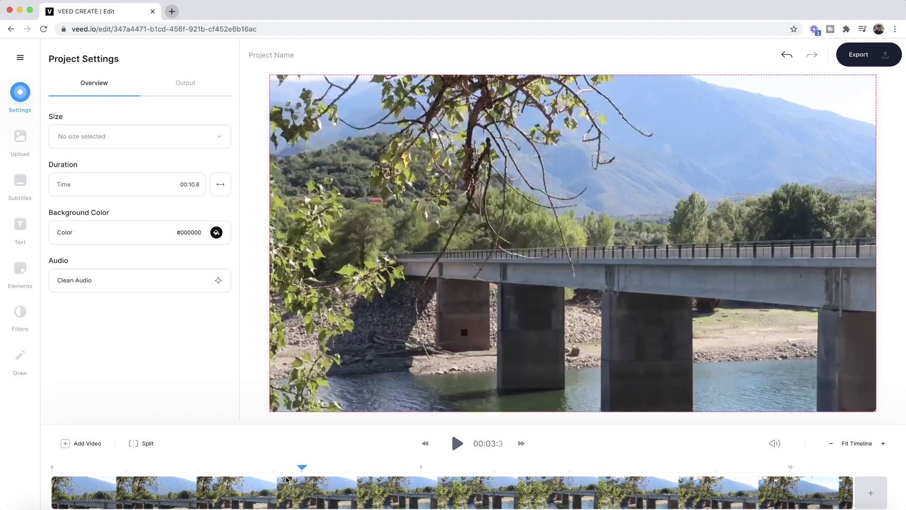
# Trim the beginning off the bridge clip and move it to the timeline start.
pyautogui.click(230, 486)
pyautogui.moveTo(75, 492); pyautogui.dragTo(177, 492)
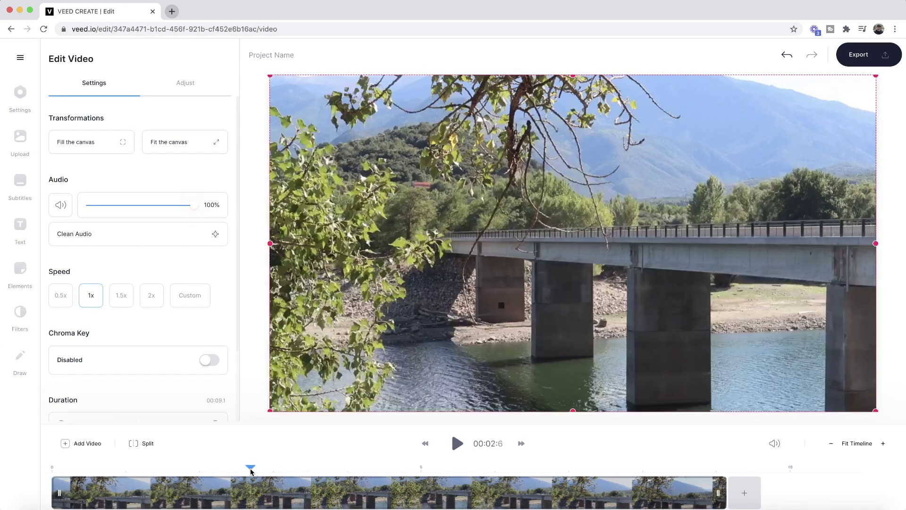
pyautogui.moveTo(303, 467)
pyautogui.mouseDown()
pyautogui.moveTo(337, 468)
pyautogui.moveTo(312, 468)
pyautogui.mouseUp()
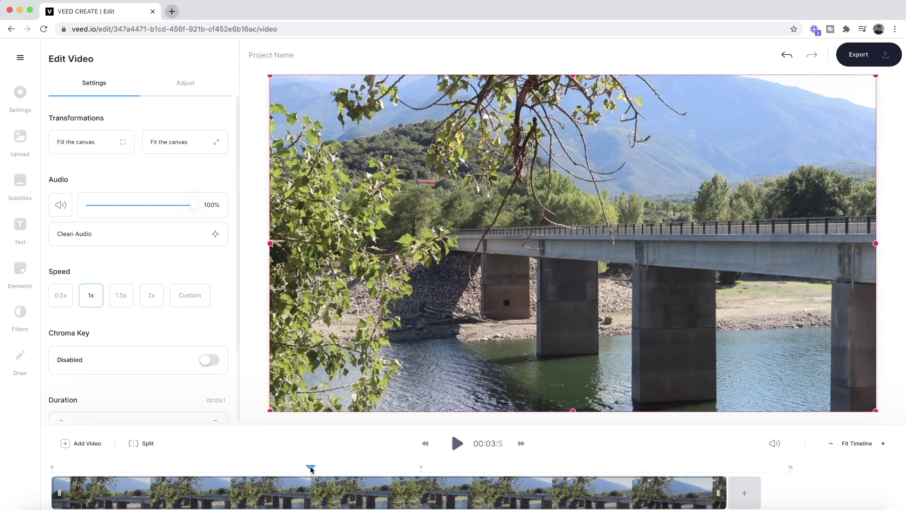
# Split the bridge clip at 3.5 s and 5.3 s, delete the middle piece, and close the gap.
pyautogui.click(146, 443)
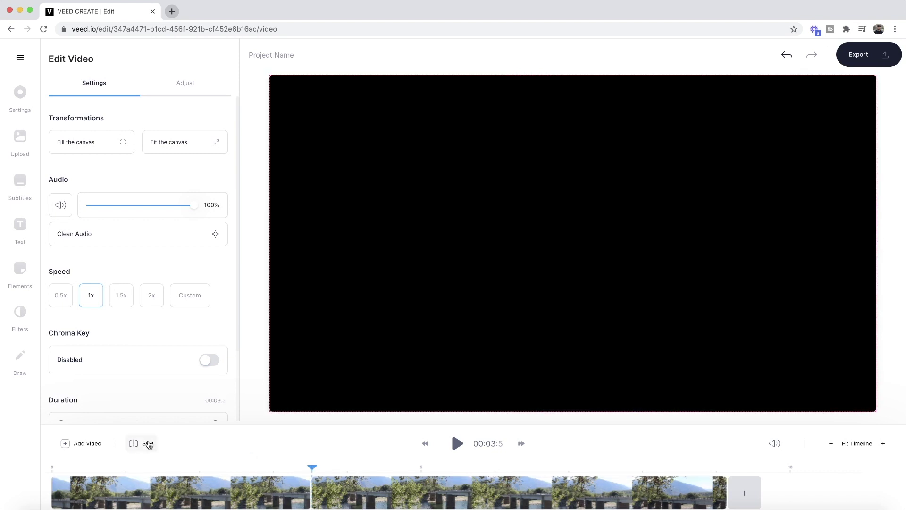
pyautogui.moveTo(313, 468); pyautogui.dragTo(449, 467)
pyautogui.click(146, 443)
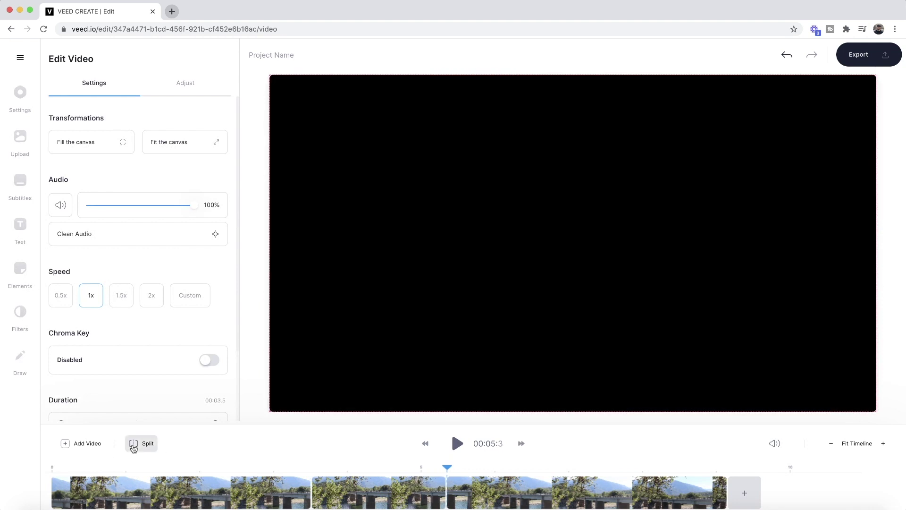
pyautogui.rightClick(379, 489)
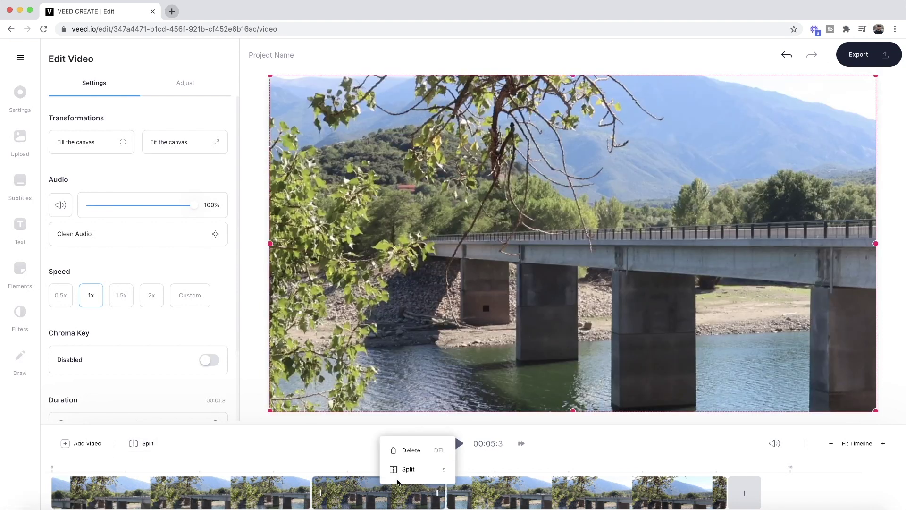
pyautogui.click(406, 452)
pyautogui.moveTo(504, 489); pyautogui.dragTo(324, 498)
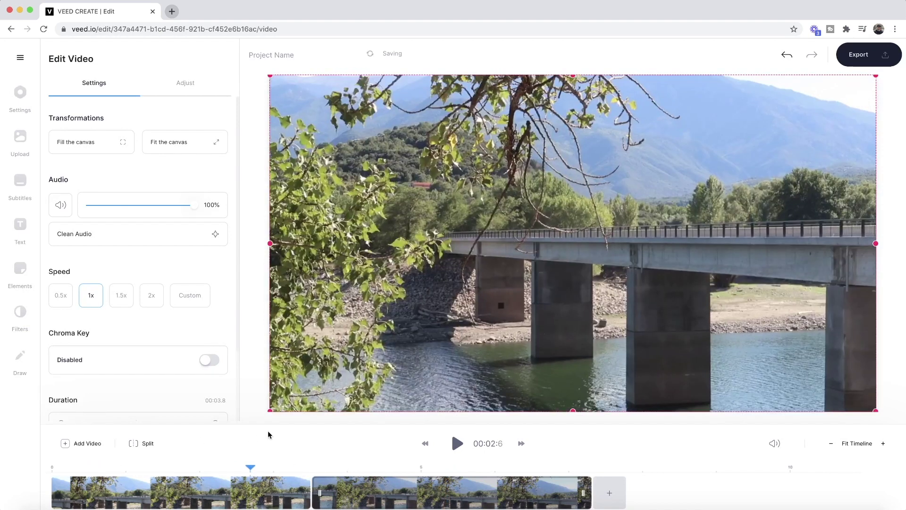
pyautogui.click(436, 466)
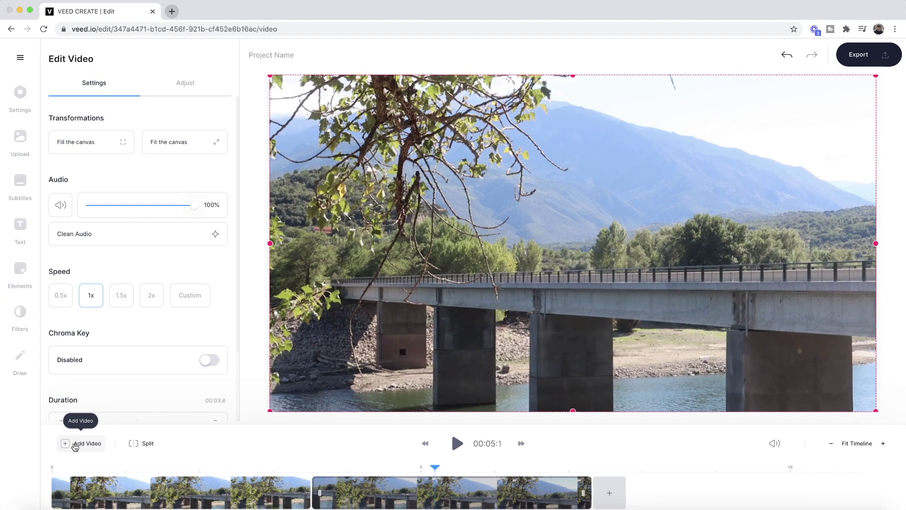
# Add DSCF2248.MOV from Downloads after the bridge segments, making the project 13.3 seconds.
pyautogui.click(75, 446)
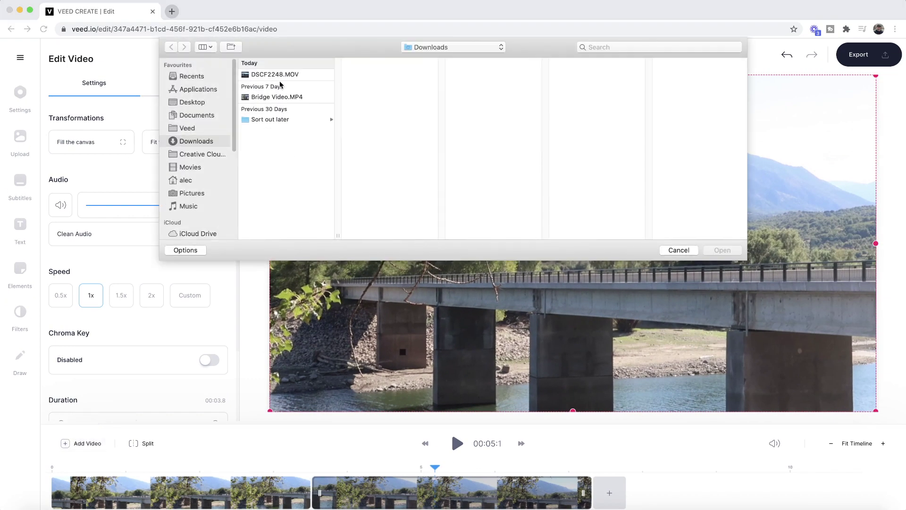
pyautogui.click(276, 76)
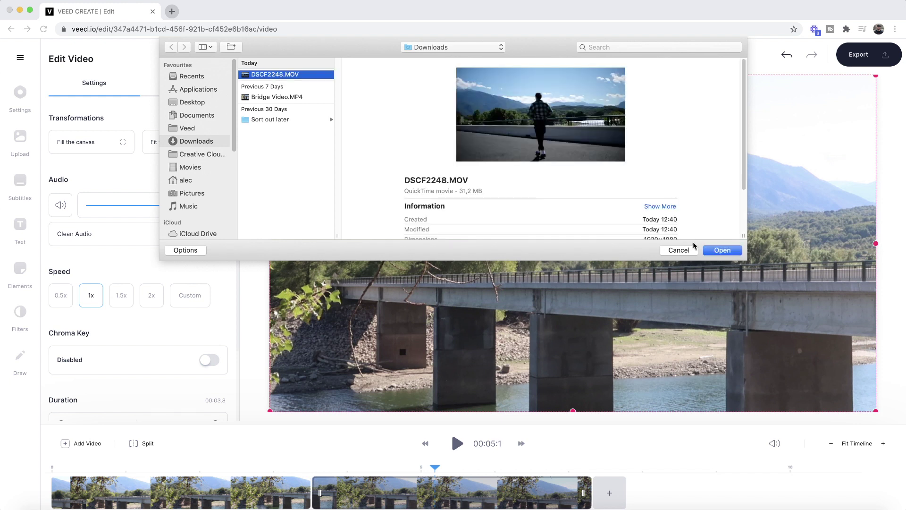
pyautogui.click(721, 250)
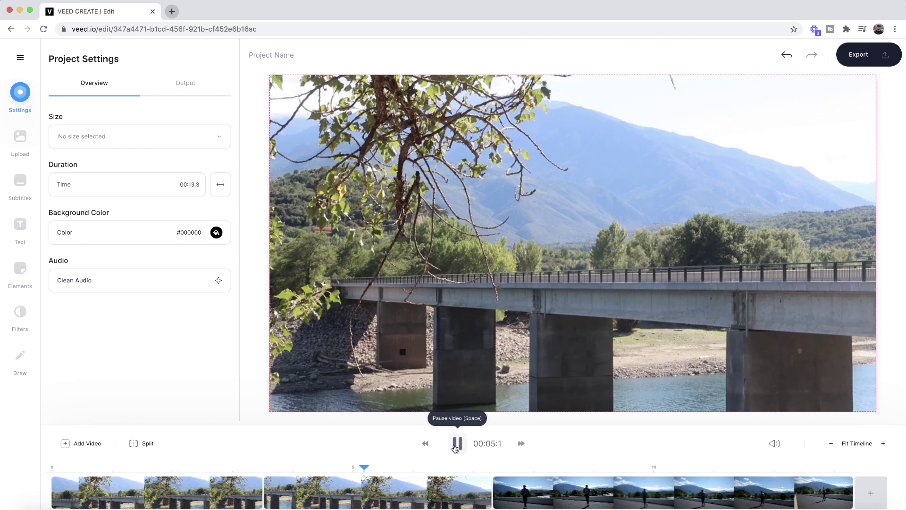
pyautogui.click(457, 444)
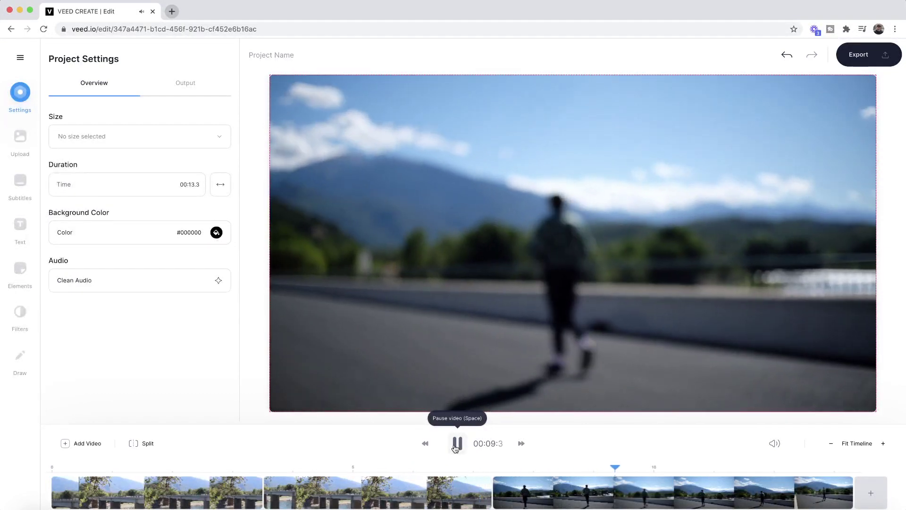
pyautogui.click(457, 443)
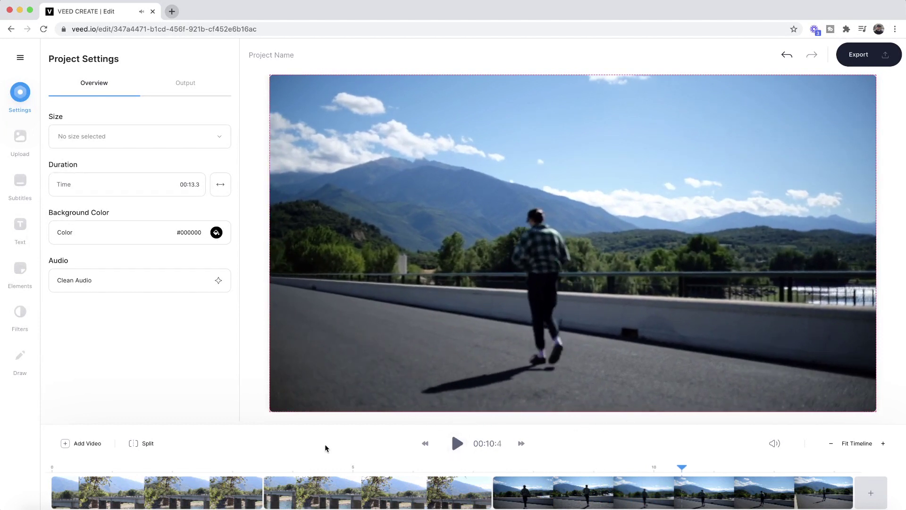
pyautogui.moveTo(525, 467); pyautogui.dragTo(598, 466)
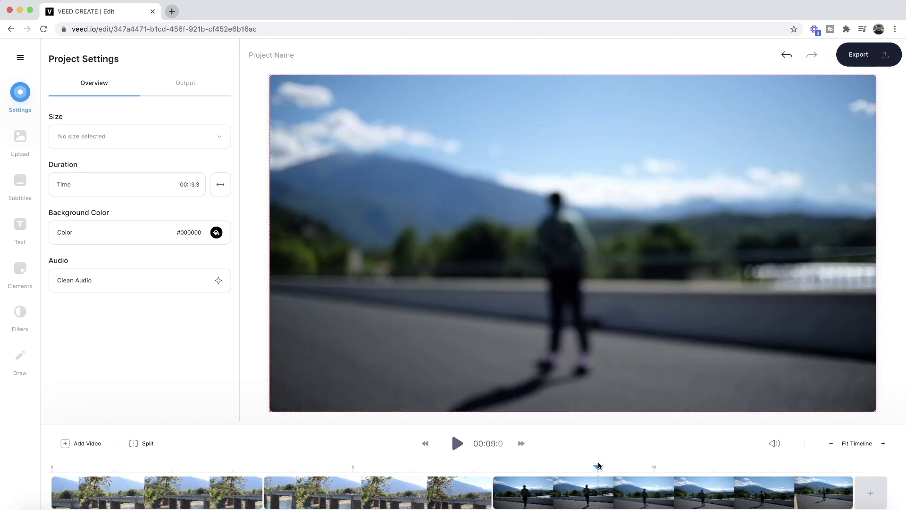
pyautogui.moveTo(598, 465); pyautogui.dragTo(551, 468)
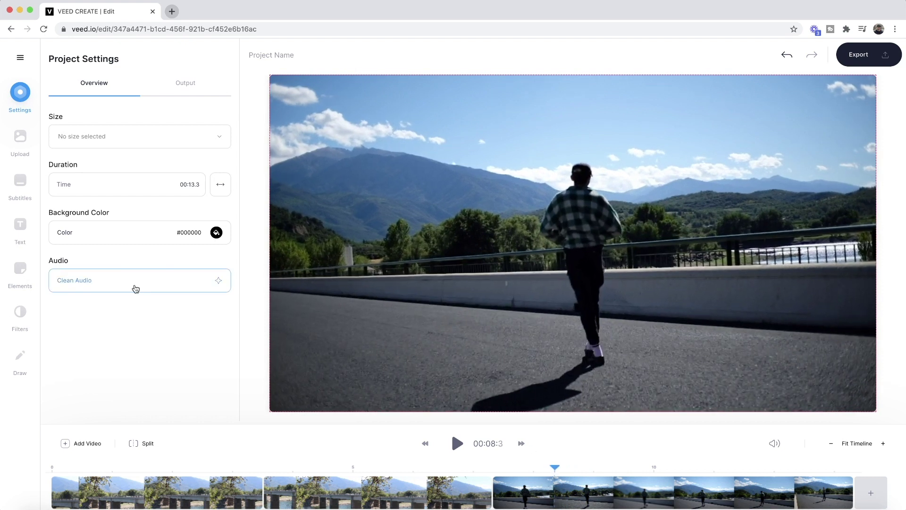
pyautogui.click(637, 491)
# Remove the walking clip's 8.3–9.8 s section, close the gap, name the project Bridge, and export.
pyautogui.click(142, 443)
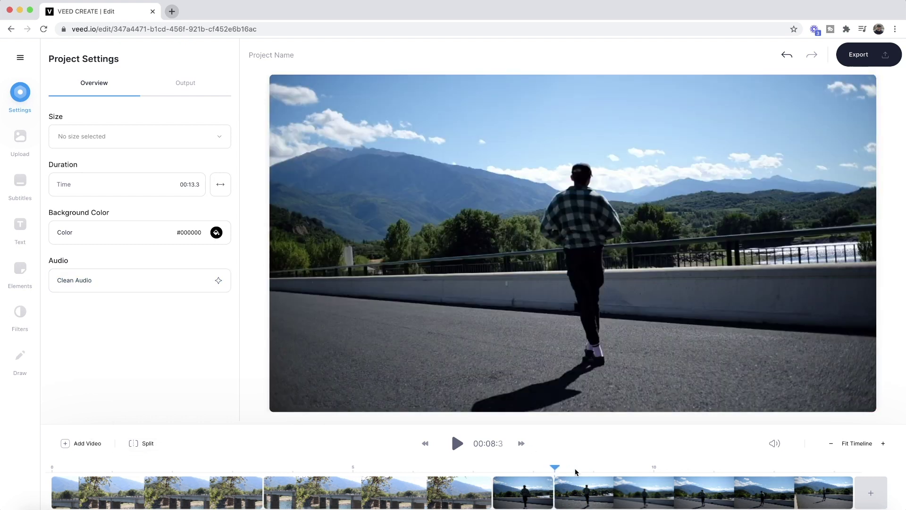
pyautogui.moveTo(555, 467); pyautogui.dragTo(643, 468)
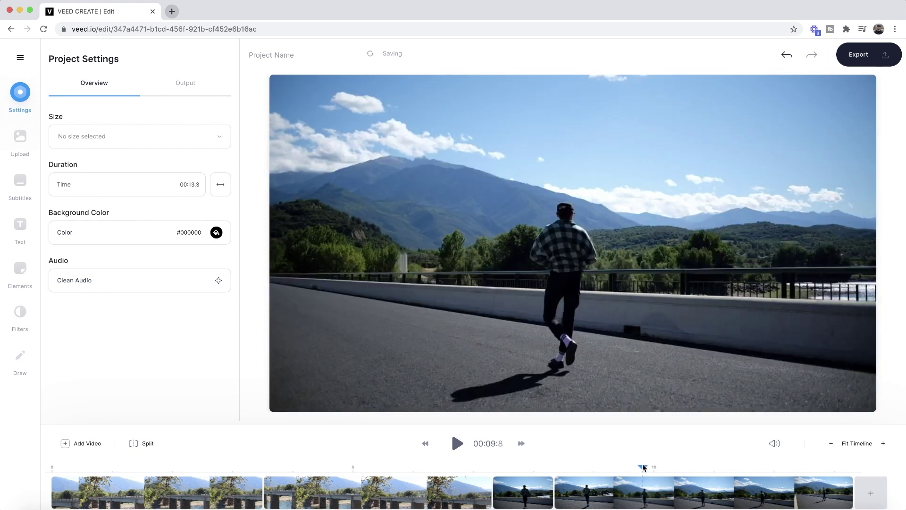
pyautogui.click(141, 443)
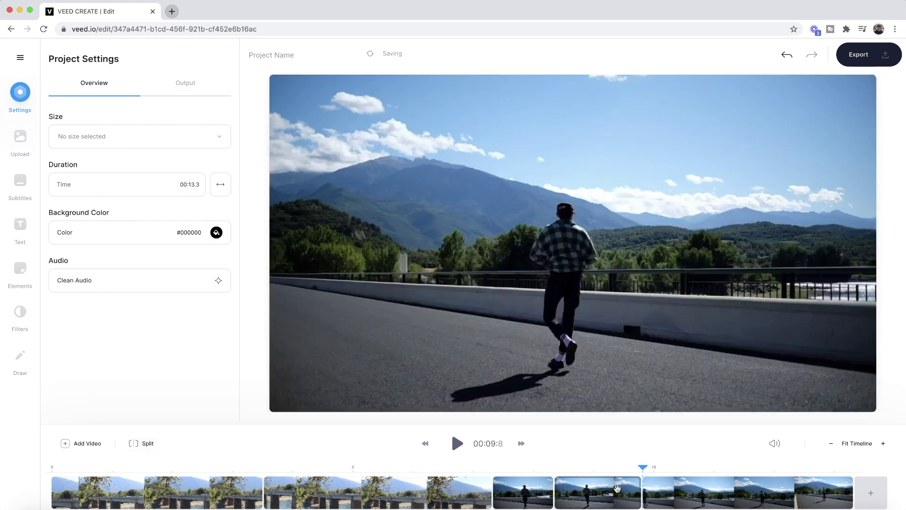
pyautogui.rightClick(617, 489)
pyautogui.click(645, 460)
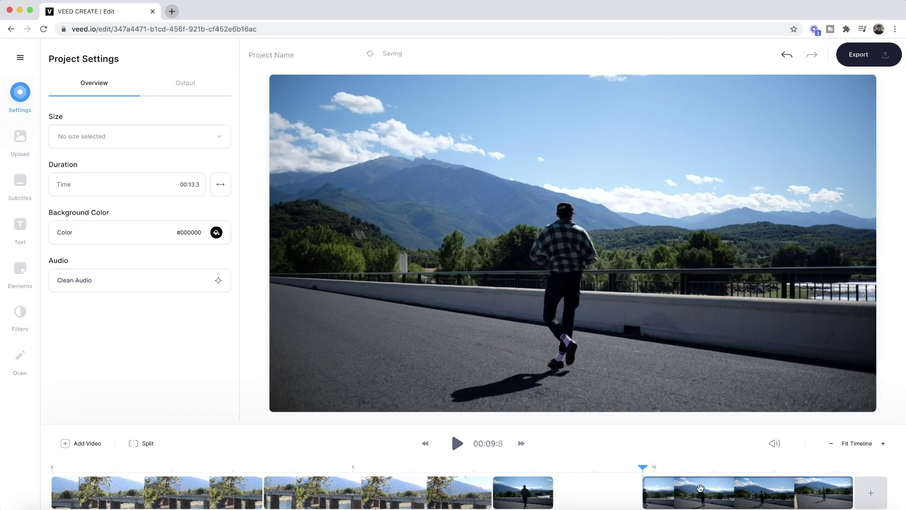
pyautogui.moveTo(700, 488); pyautogui.dragTo(613, 488)
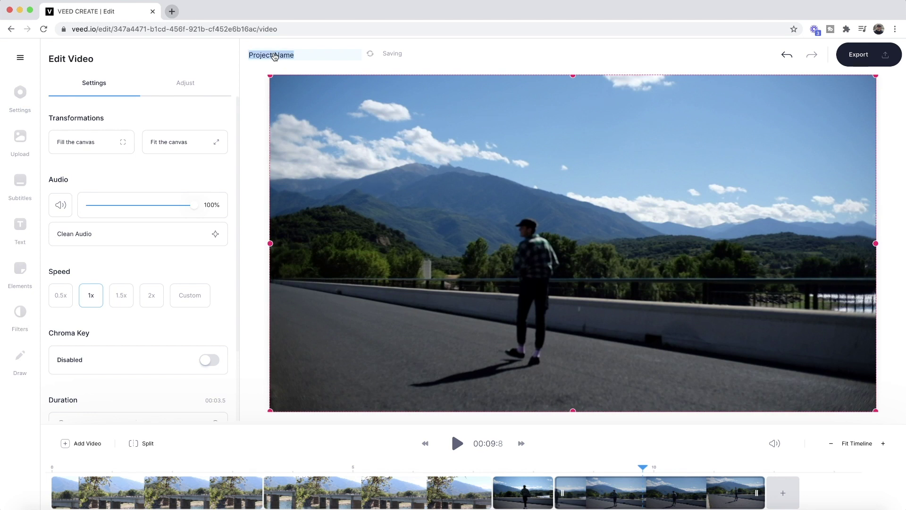
pyautogui.click(244, 96)
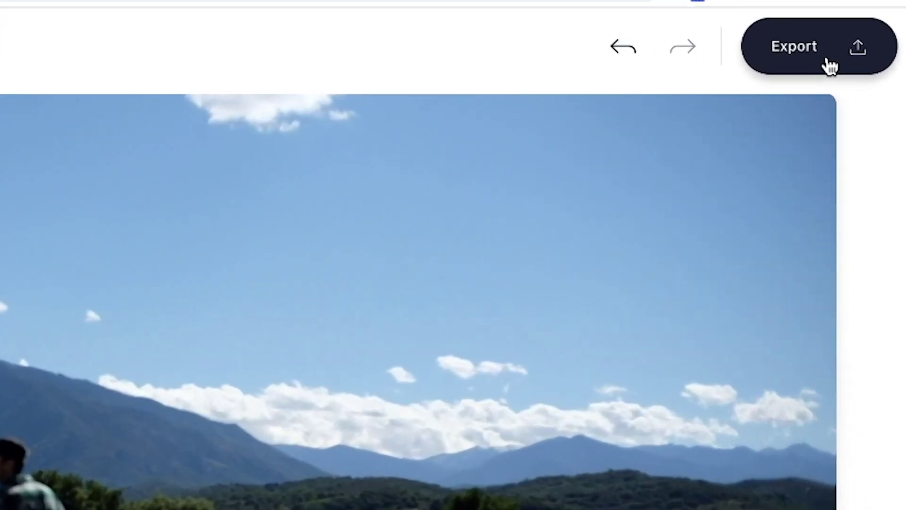
pyautogui.click(858, 55)
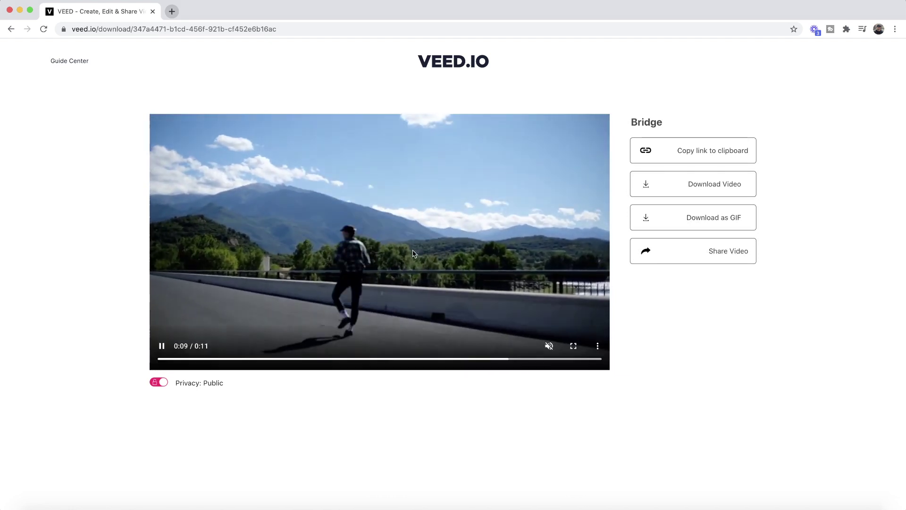
# Download the rendered video from the download page as Bridge.mp4.
pyautogui.click(686, 185)
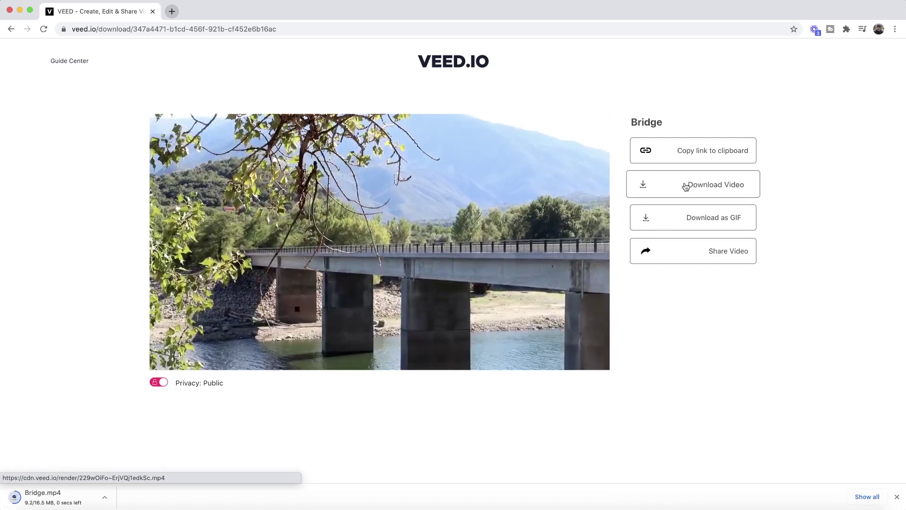